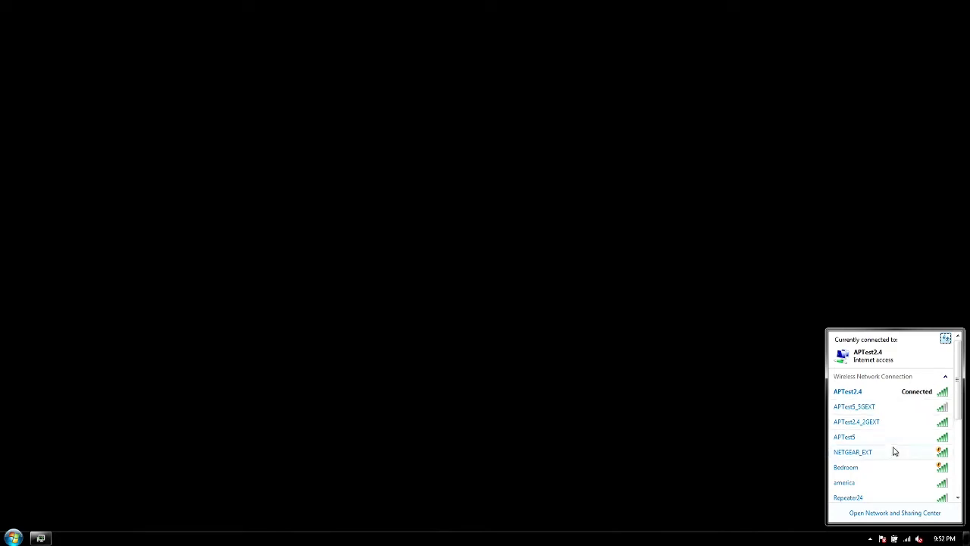
Step: Select the NETGEAR_EXT entry in the Windows wireless network list
mouse_move(858, 459)
left_click(858, 455)
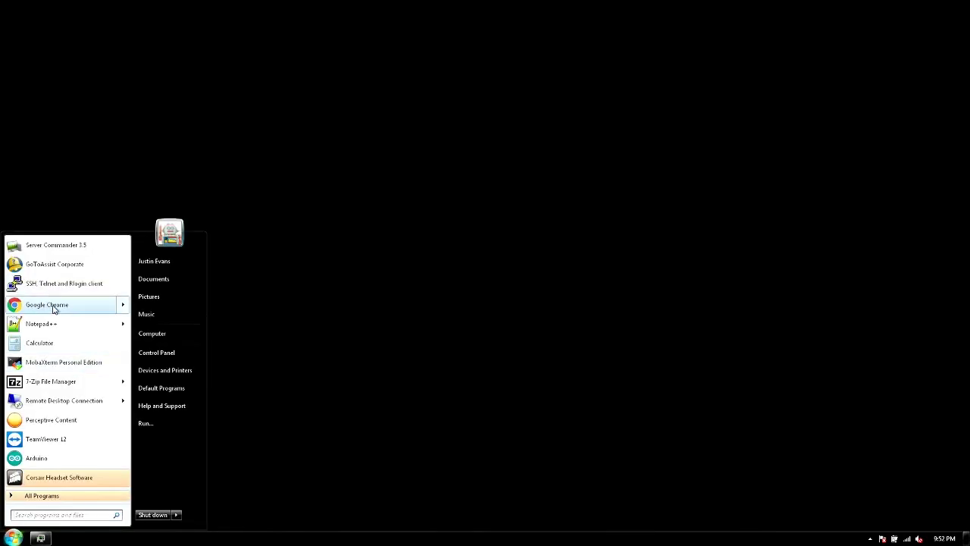
Step: Launch Google Chrome and start a new EX3700 extender setup at mywifiext.net
left_click(53, 305)
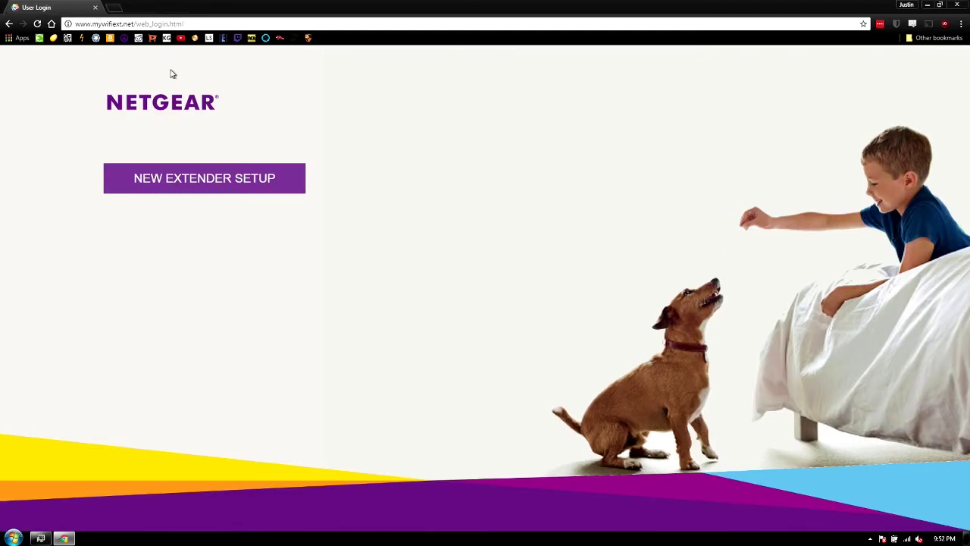
left_click(203, 179)
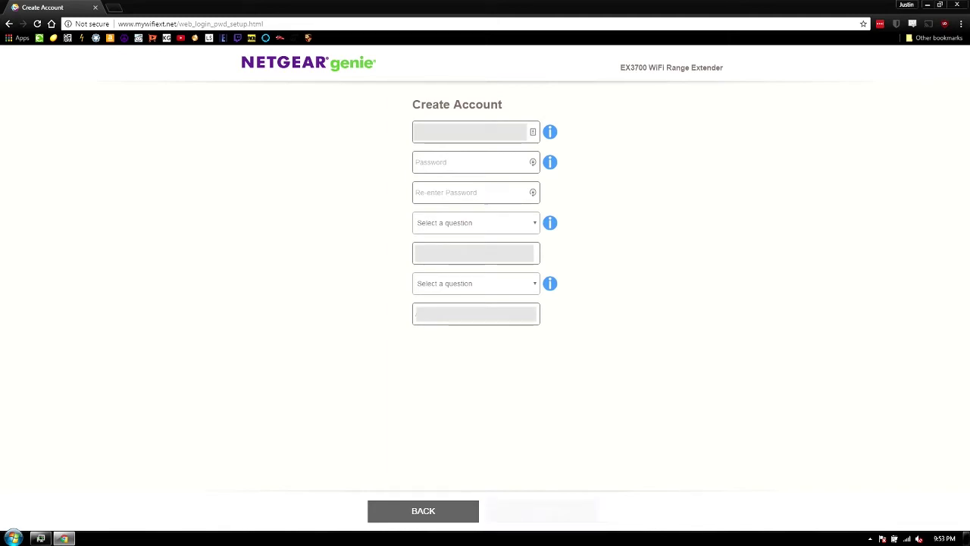
Step: Enter the extender admin password and confirm it in the Re-enter Password field
left_click(470, 162)
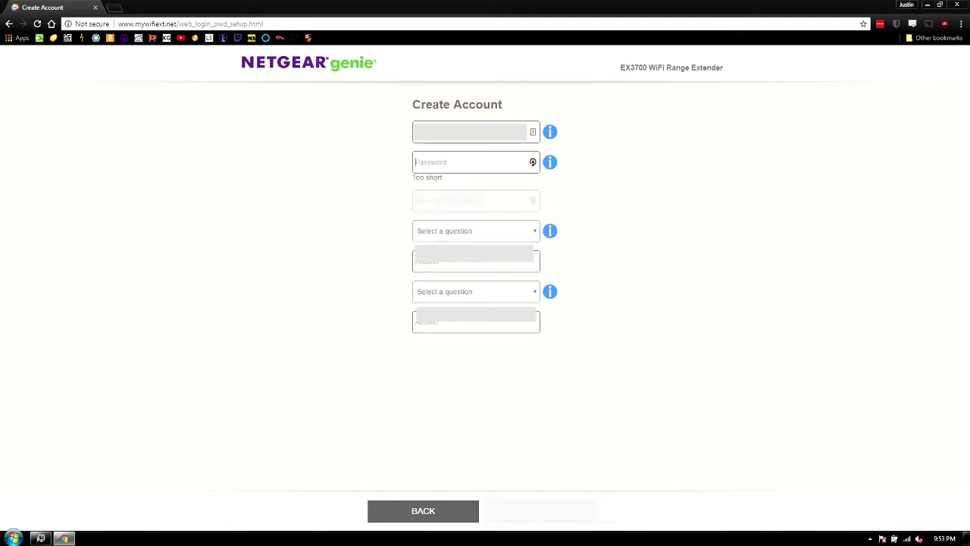
type("••••••••••")
key("Tab")
type("•••••••")
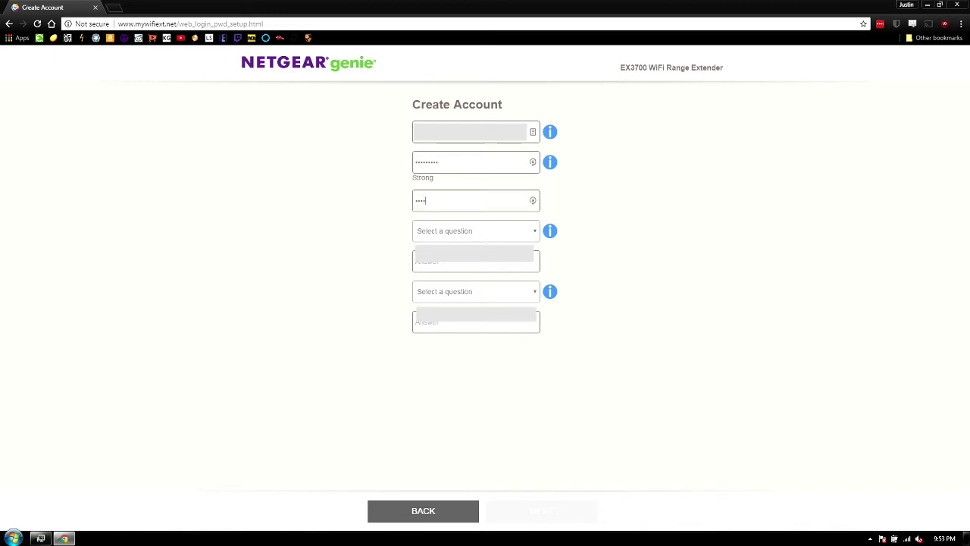
key("shift+Tab")
type("••••••••")
key("Tab")
type("••••••••")
Step: Pick two security questions including first school, answer them, and submit the account
key("Tab")
key("Down")
key("Down")
key("Tab")
key("Down")
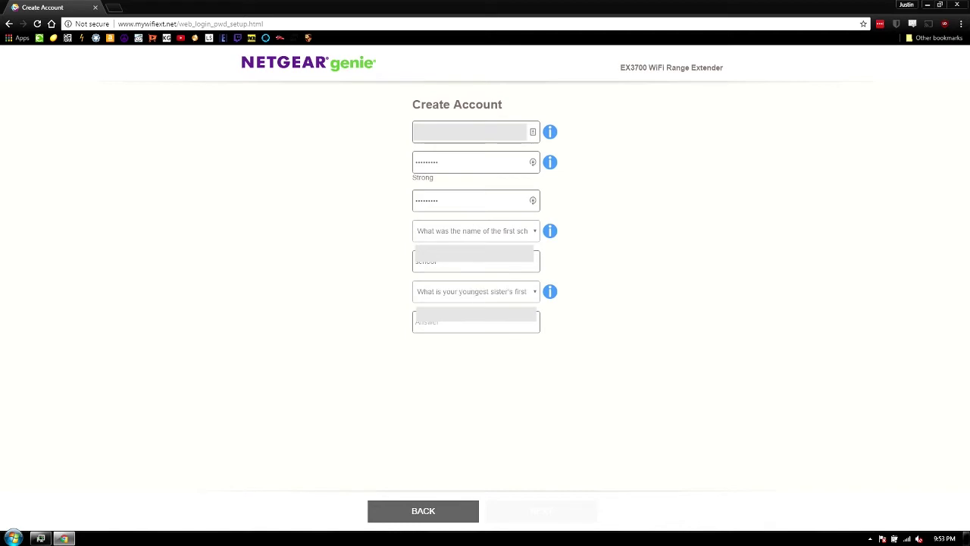
key("Tab")
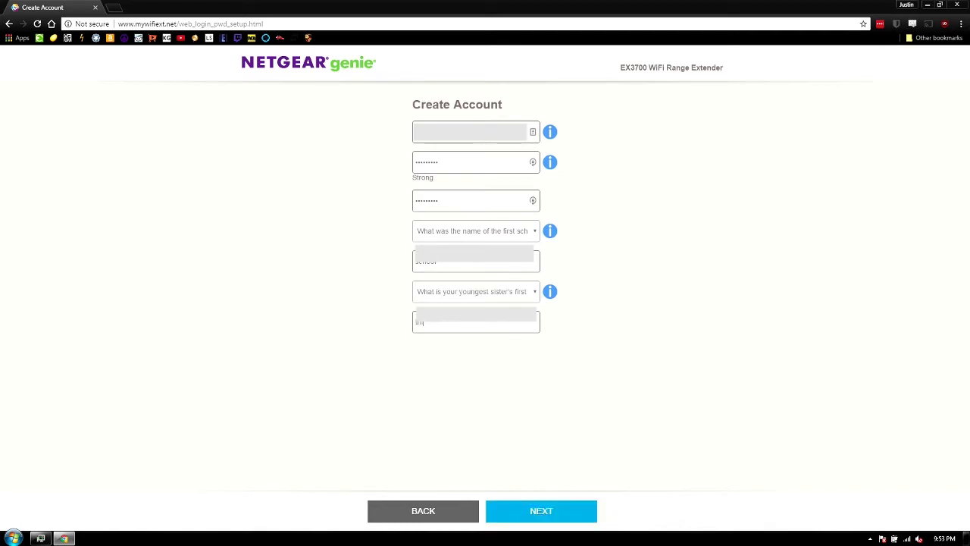
left_click(579, 519)
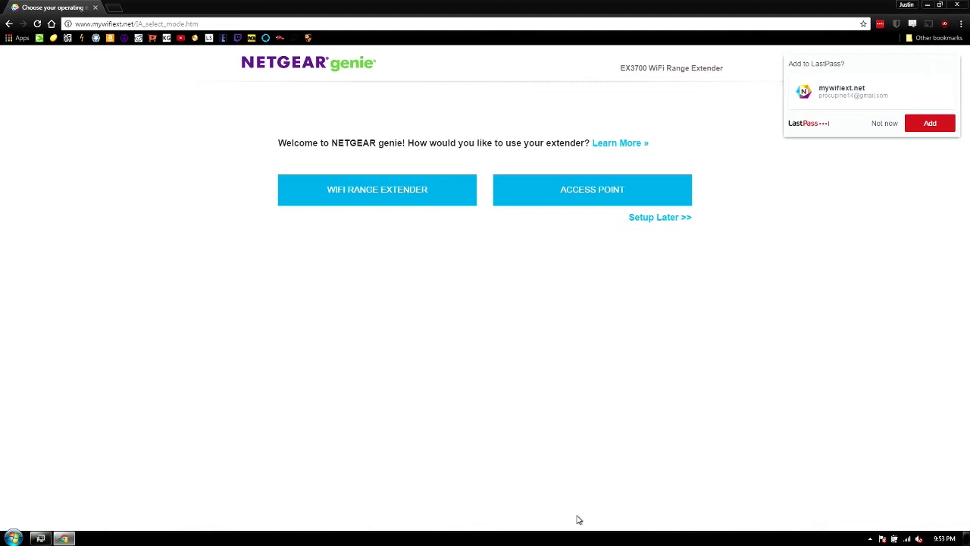
Step: Decline LastPass's save-login offer and choose Access Point mode for the EX3700
left_click(881, 123)
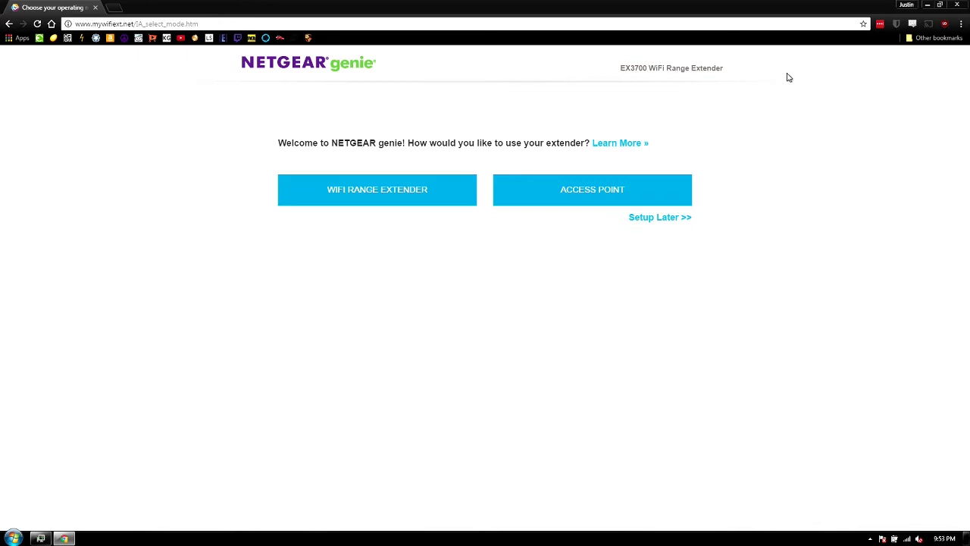
left_click(606, 194)
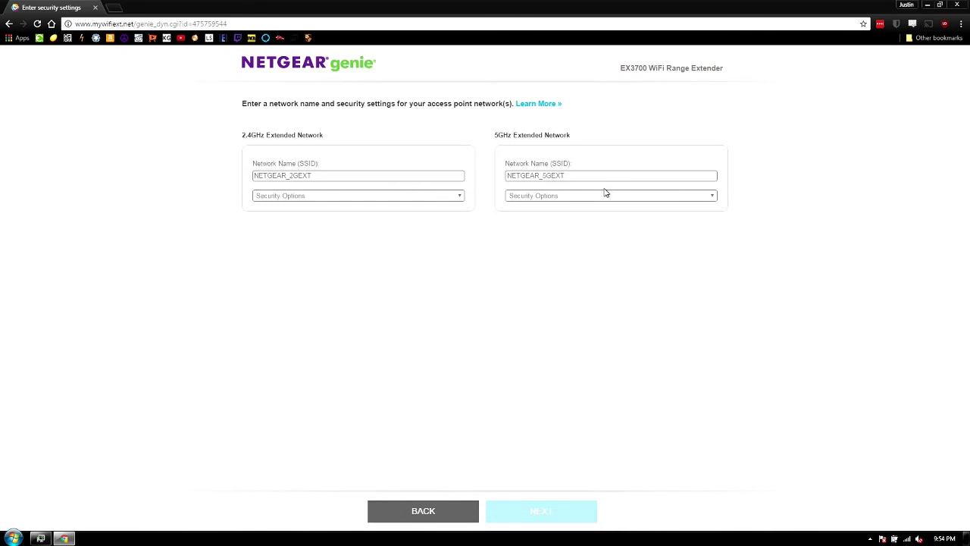
Step: Rename the 2.4GHz network to Chromecast AP2.4
double_click(354, 179)
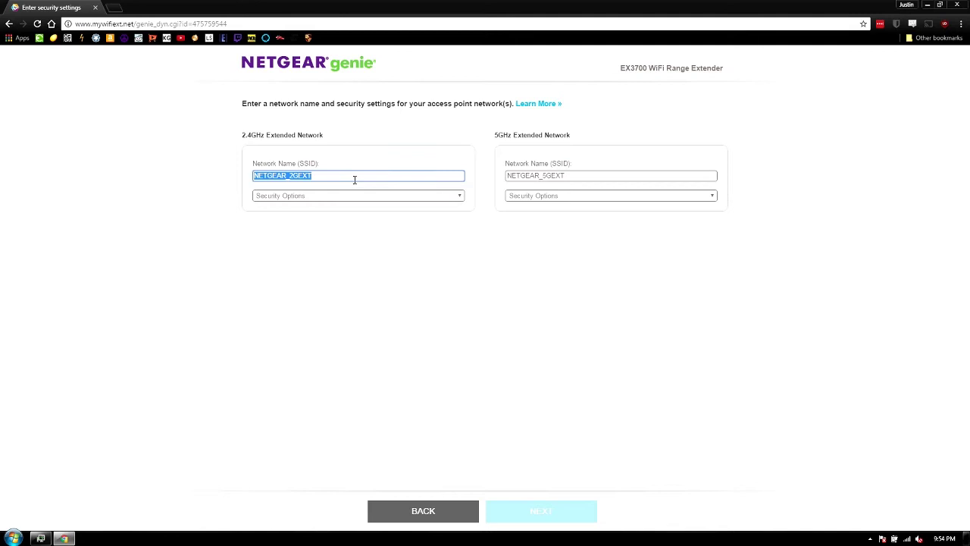
key("BackSpace")
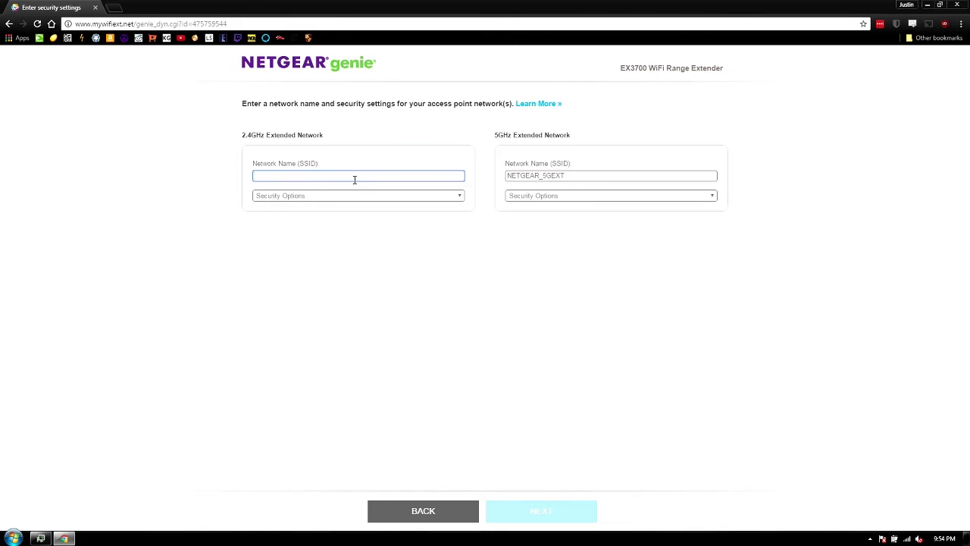
type("Chromecast AP2.5")
key("BackSpace")
type("4")
Step: Set 2.4GHz security to WPA2-PSK [AES] and enter and verify its password
key("Tab")
key("Down")
key("Down")
key("Down")
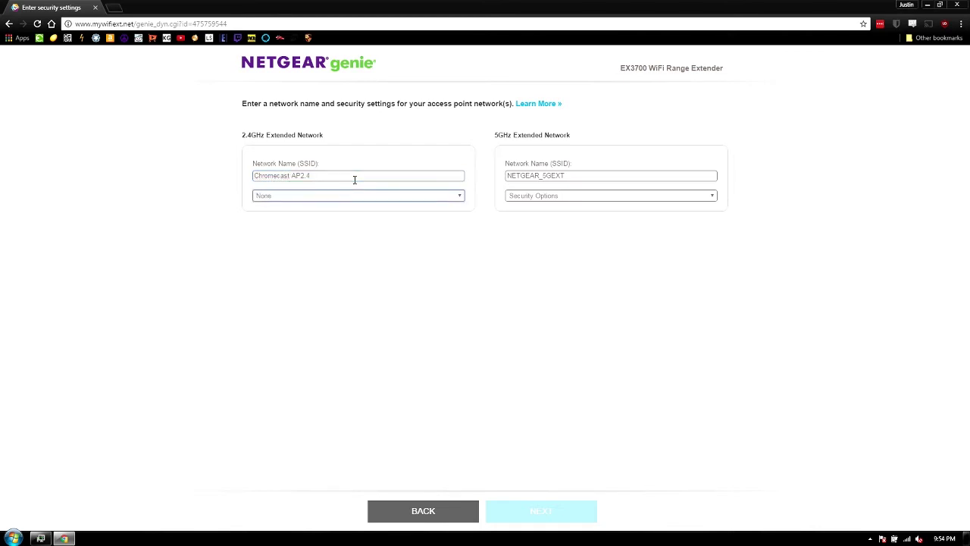
key("Tab")
type("••••••••••")
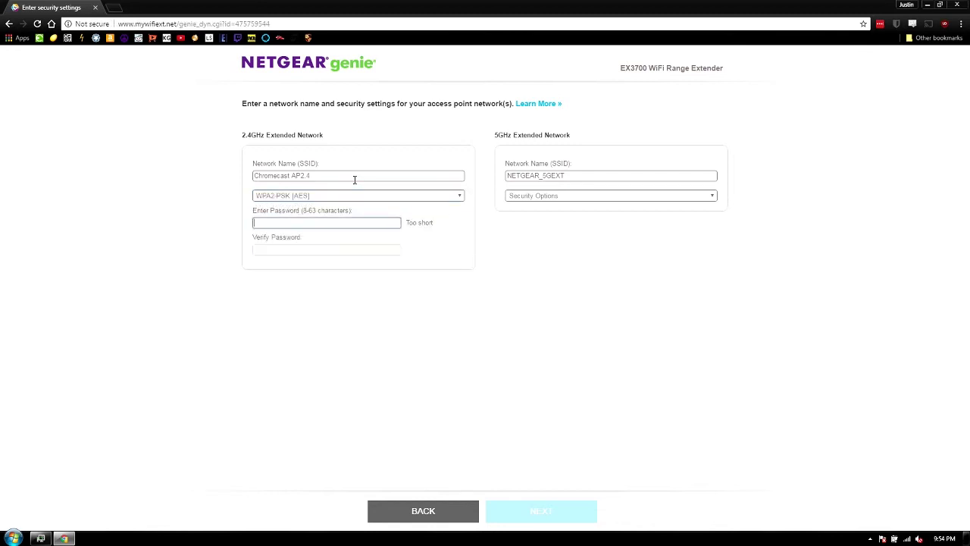
key("Tab")
type("••••••••")
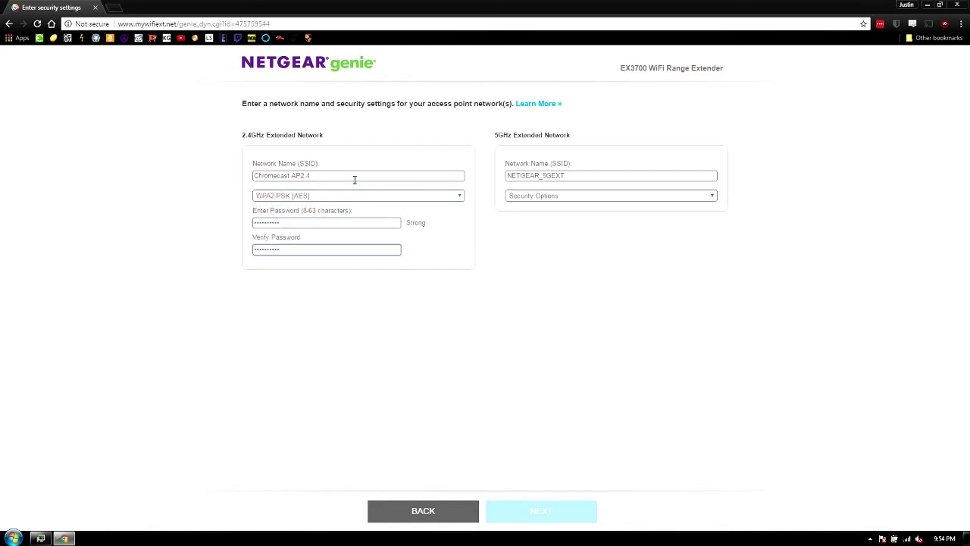
Step: Rename the 5GHz network to Chromecast AP5 and select WPA2-PSK [AES] security
double_click(559, 176)
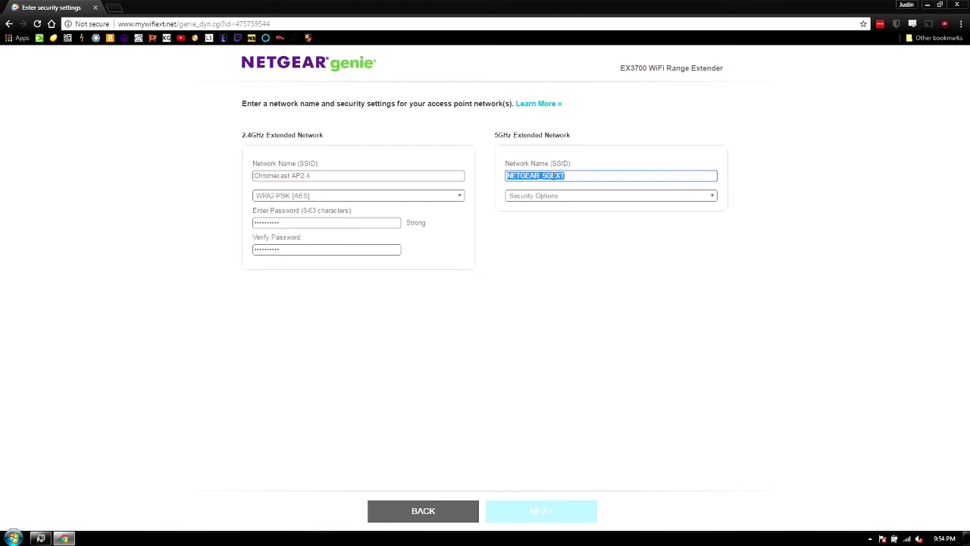
type("Chromecast AP5")
left_click(583, 197)
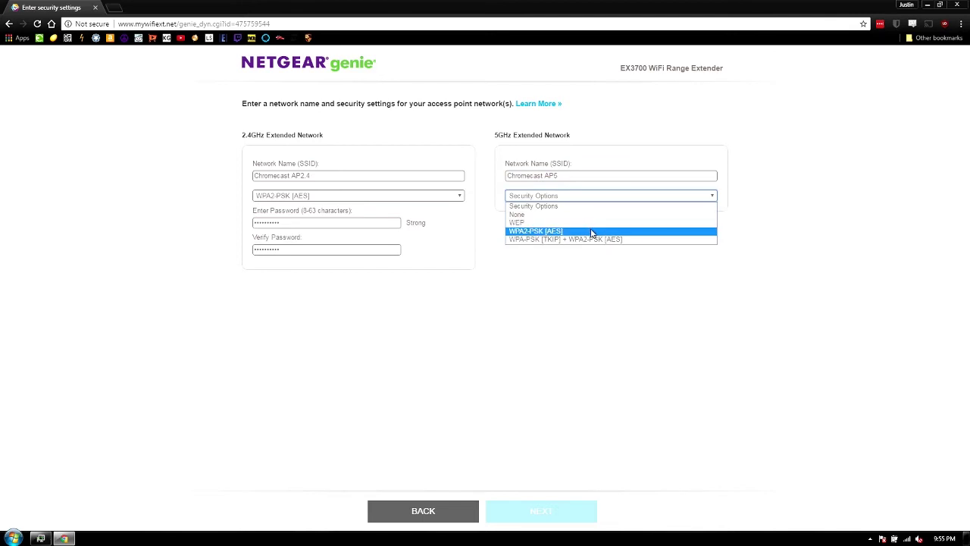
left_click(585, 231)
Step: Enter and verify a matching 5GHz password, then apply the access point settings
left_click(568, 221)
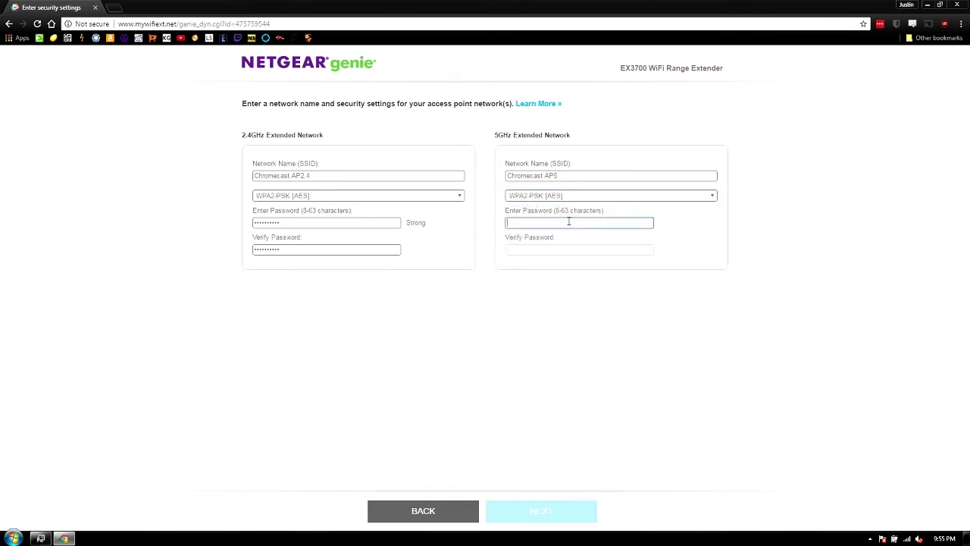
left_click(453, 195)
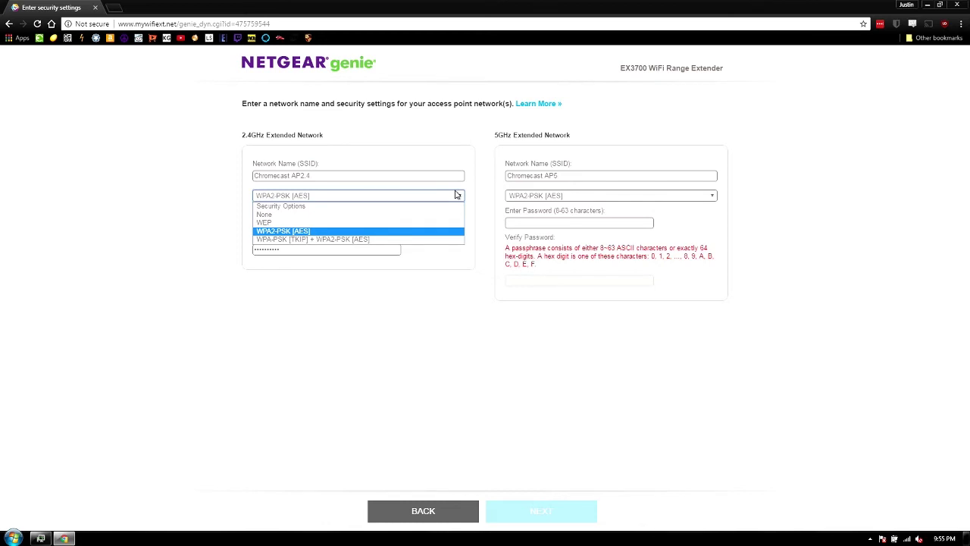
left_click(571, 219)
key("ctrl+v")
key("Tab")
key("ctrl+v")
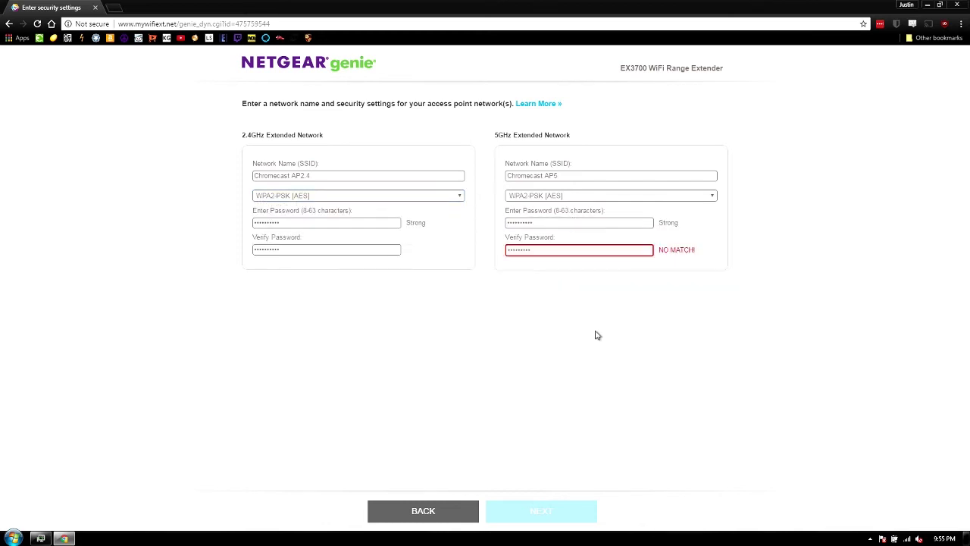
double_click(567, 251)
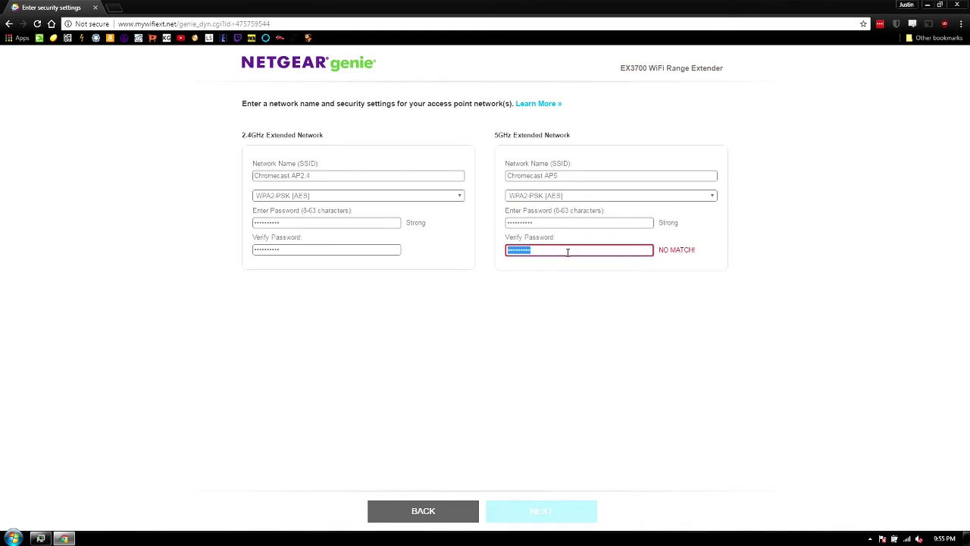
type("••••••••••")
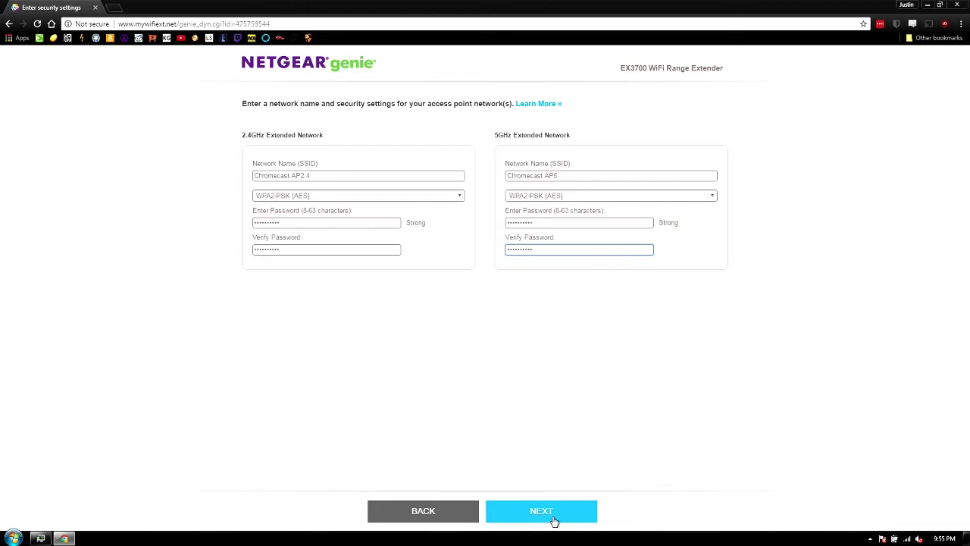
left_click(554, 520)
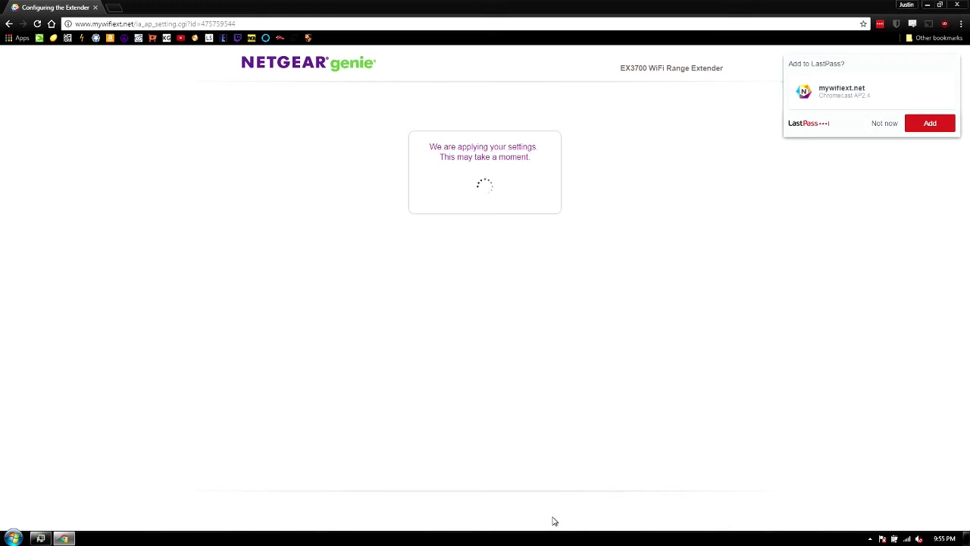
Step: Dismiss the LastPass save prompt and show the nearby wireless networks list
left_click(883, 123)
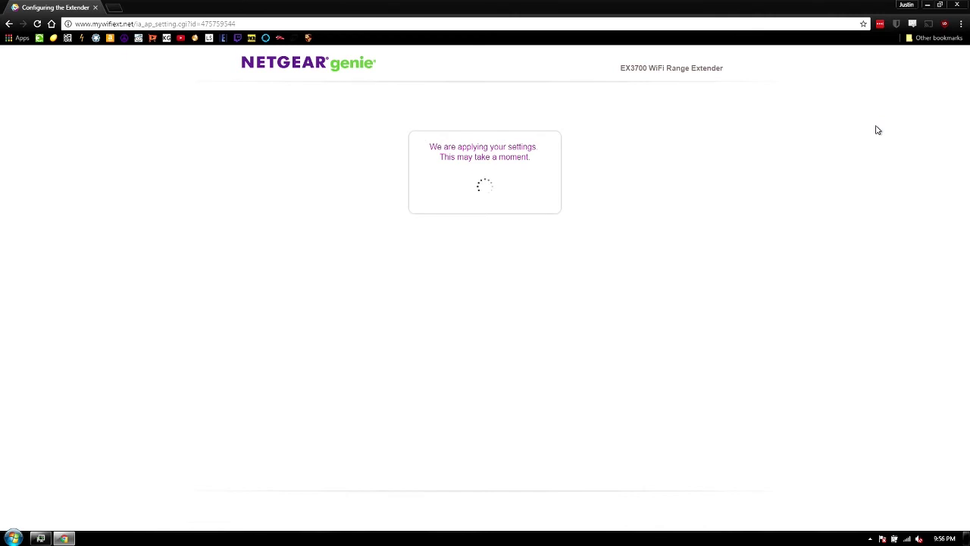
left_click(906, 538)
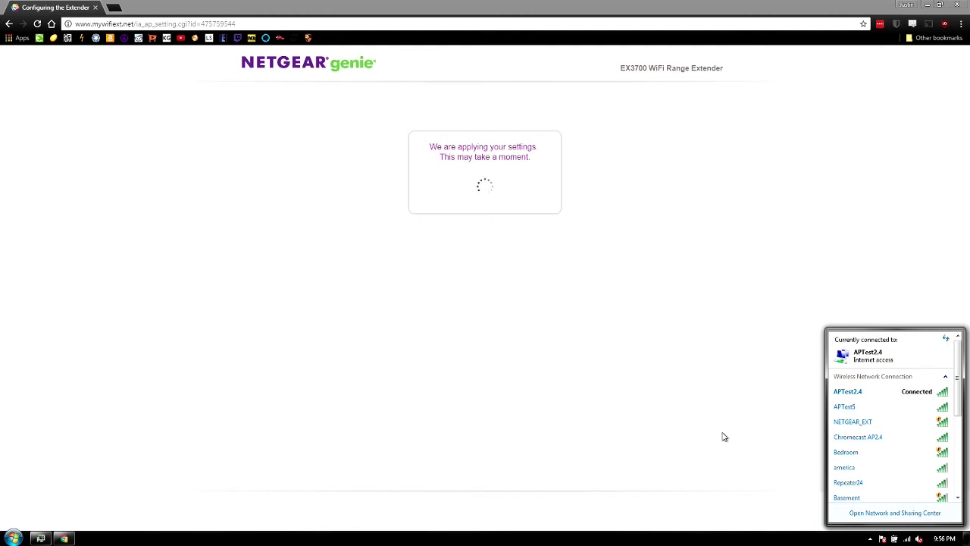
Step: Connect Windows to Chromecast AP2.4 with its security key and confirm the connection
mouse_move(870, 440)
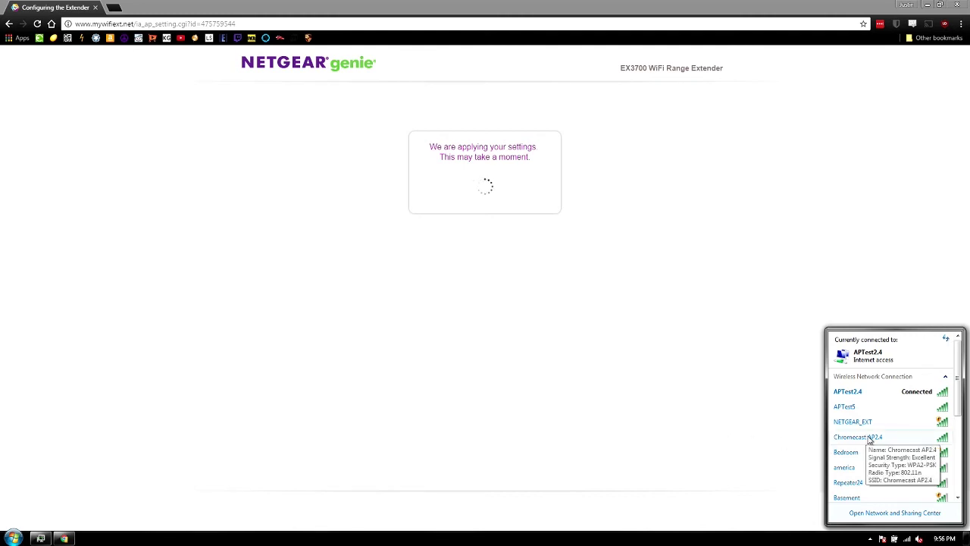
left_click(870, 440)
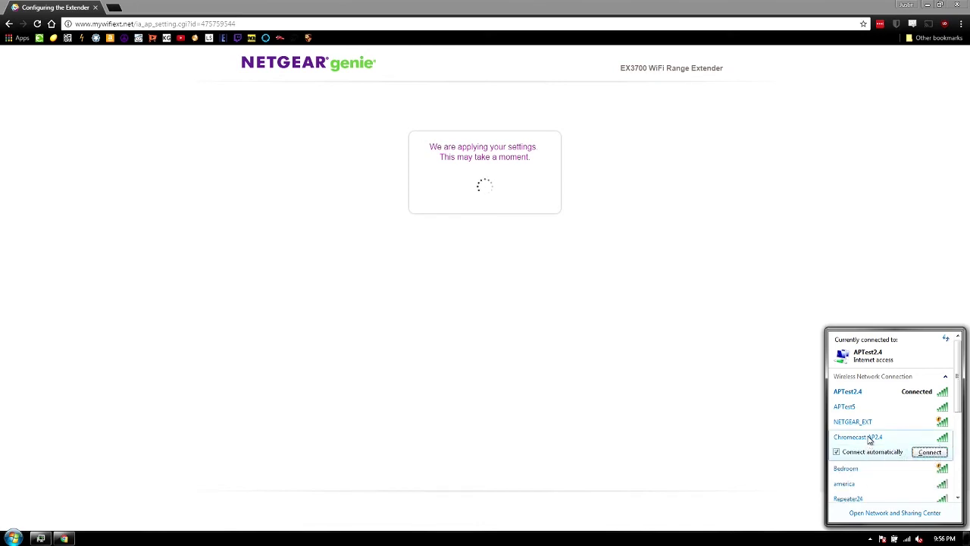
left_click(930, 452)
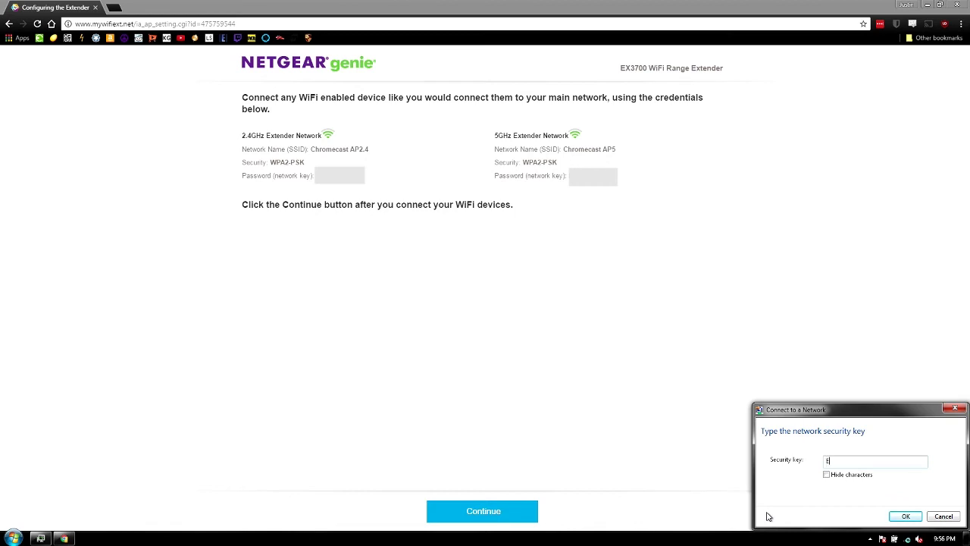
left_click(826, 473)
left_click(852, 463)
type("••••••••••")
key("Return")
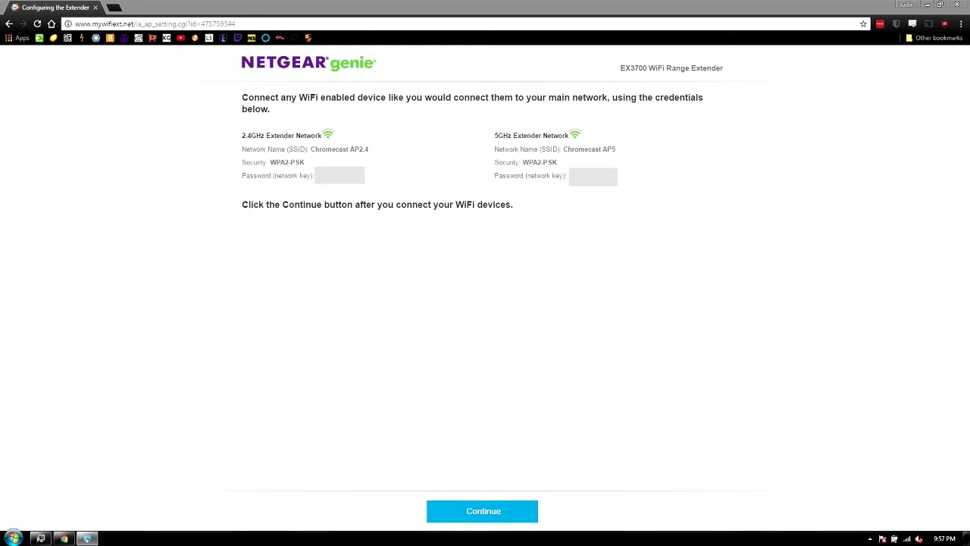
left_click(909, 540)
left_click(715, 429)
left_click(139, 25)
left_click(138, 25)
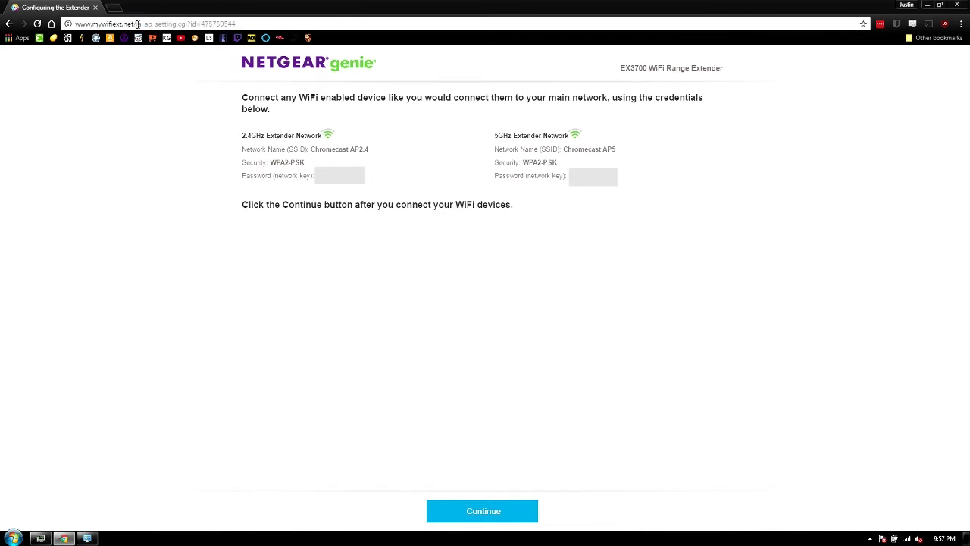
left_click_drag(138, 25, 435, 9)
key("BackSpace")
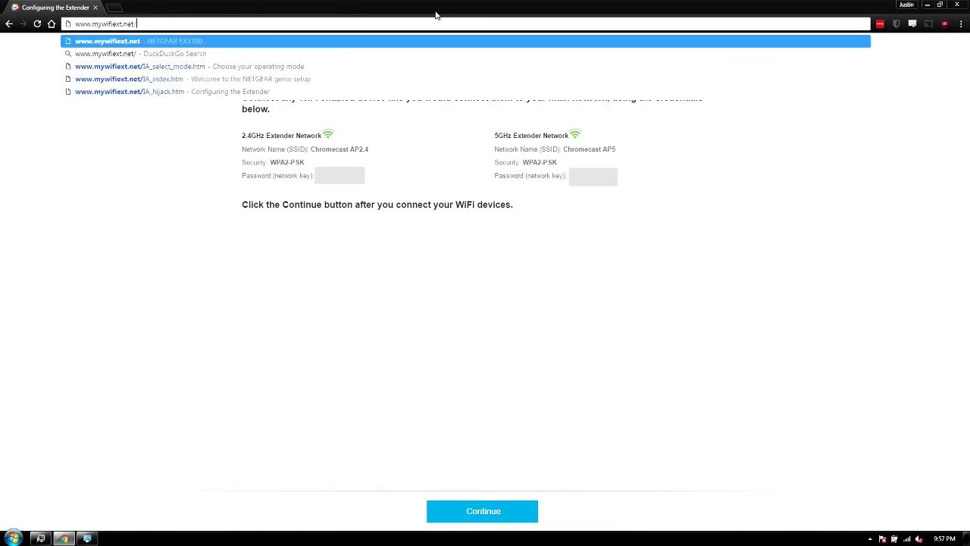
key("Return")
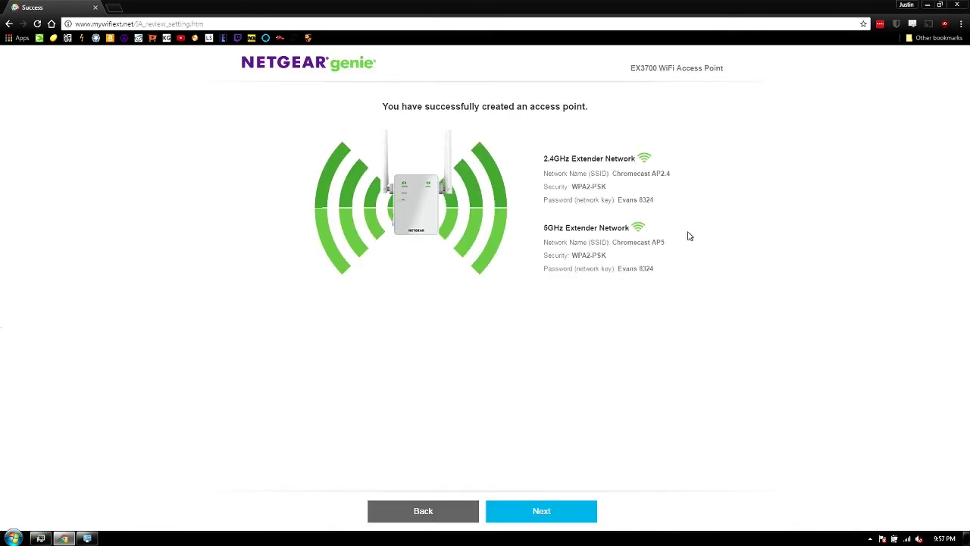
Step: Continue past the access point success summary and skip product registration
left_click(556, 516)
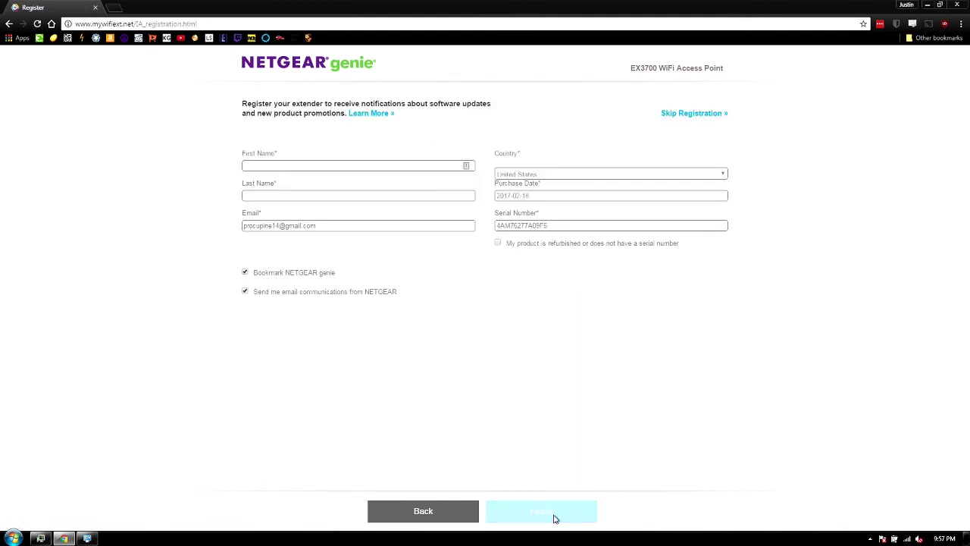
left_click(308, 165)
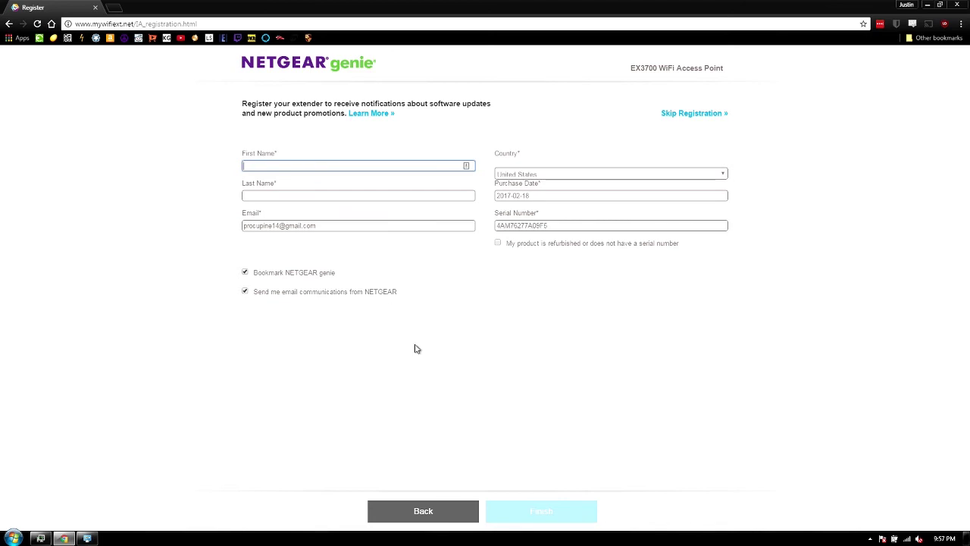
left_click(692, 114)
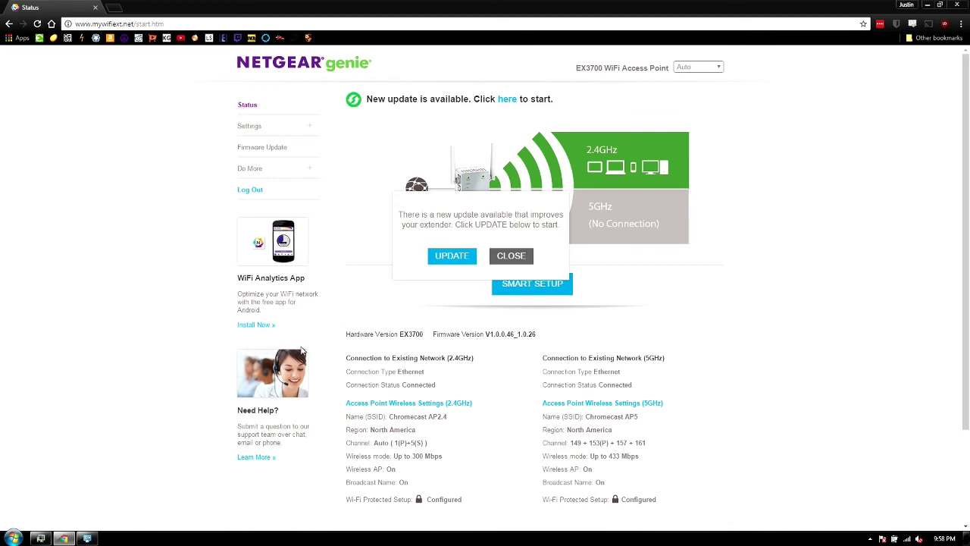
Step: Close the firmware update popup and scroll the Status page to view both networks
left_click(503, 257)
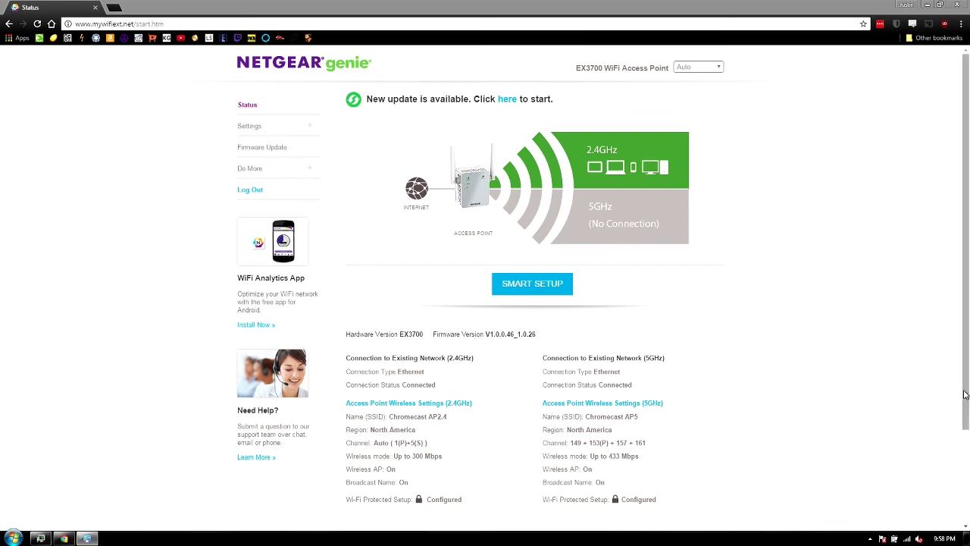
mouse_move(967, 355)
left_mouse_down()
mouse_move(967, 409)
mouse_move(967, 352)
left_mouse_up()
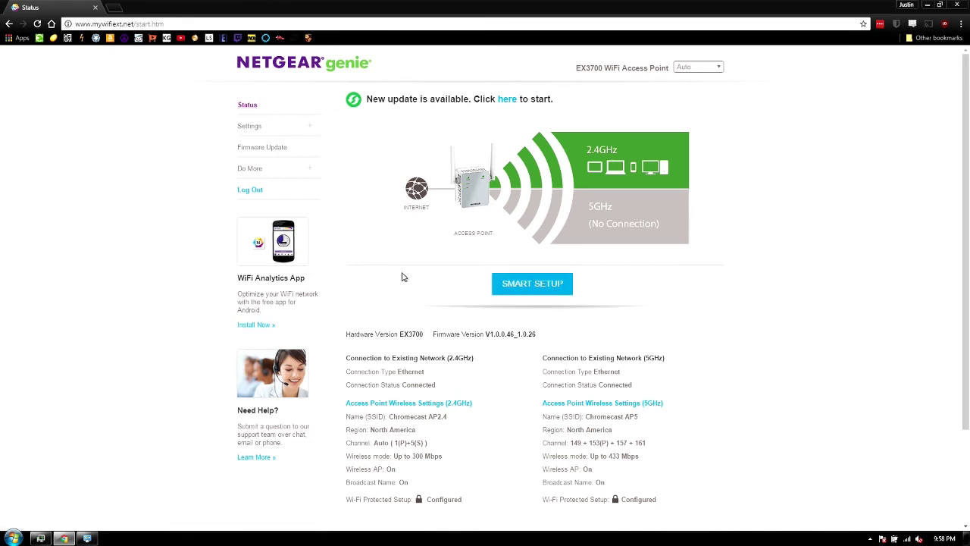
Step: Open the Wireless settings and review the 5GHz and 2.4GHz WiFi speed options, leaving both unchanged
left_click(259, 133)
left_click(270, 146)
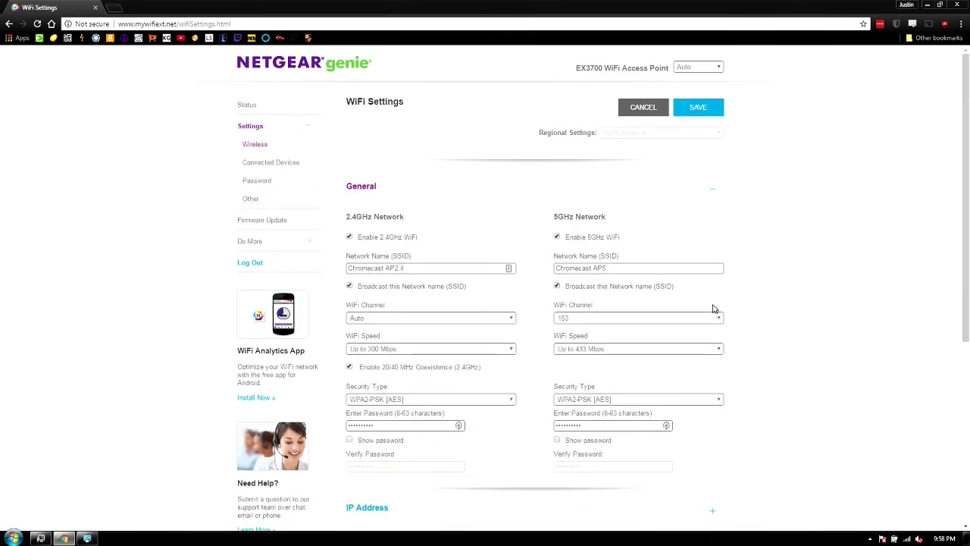
left_click(640, 349)
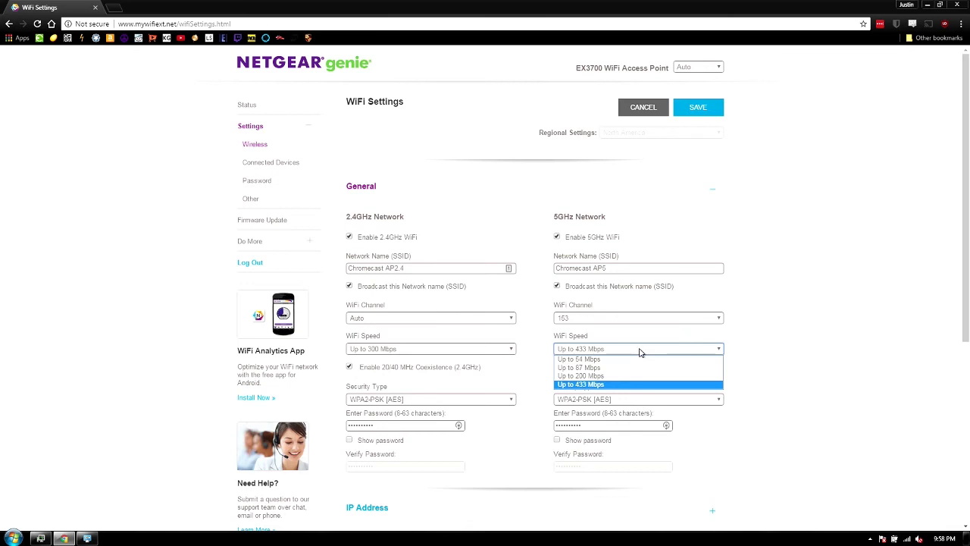
left_click(641, 350)
left_click(407, 350)
left_click(405, 352)
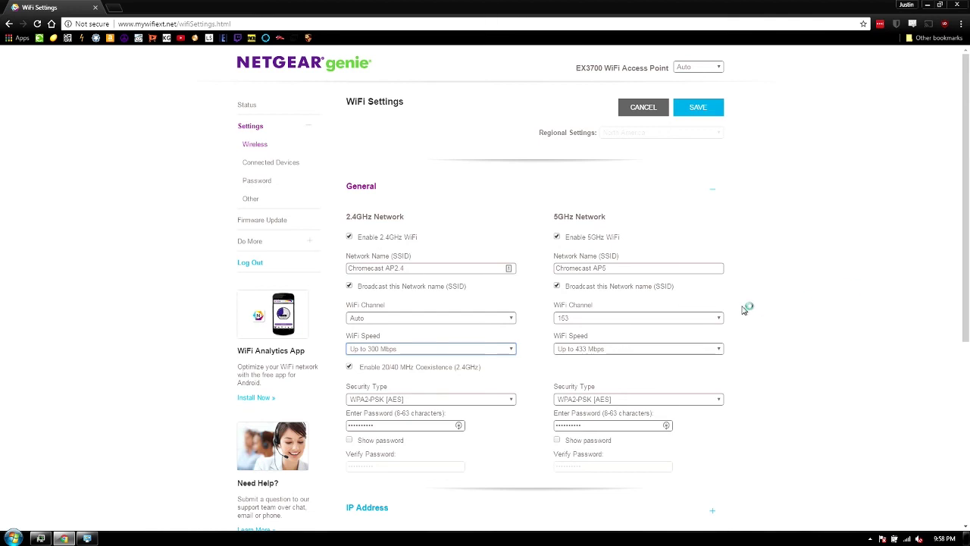
Step: Keep 5GHz on channel 153, then view the connected devices list showing 192.168.1.139
left_click(696, 318)
left_click(697, 319)
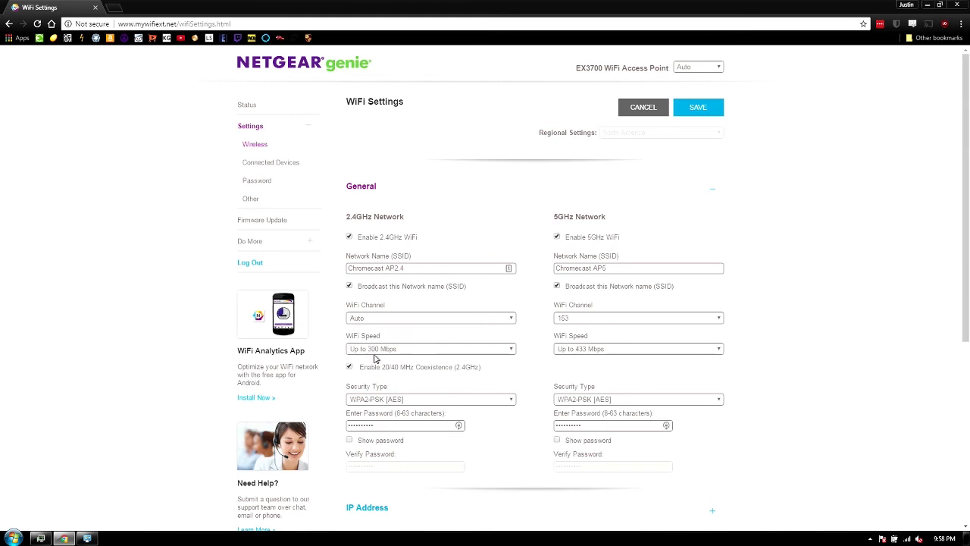
left_click(262, 165)
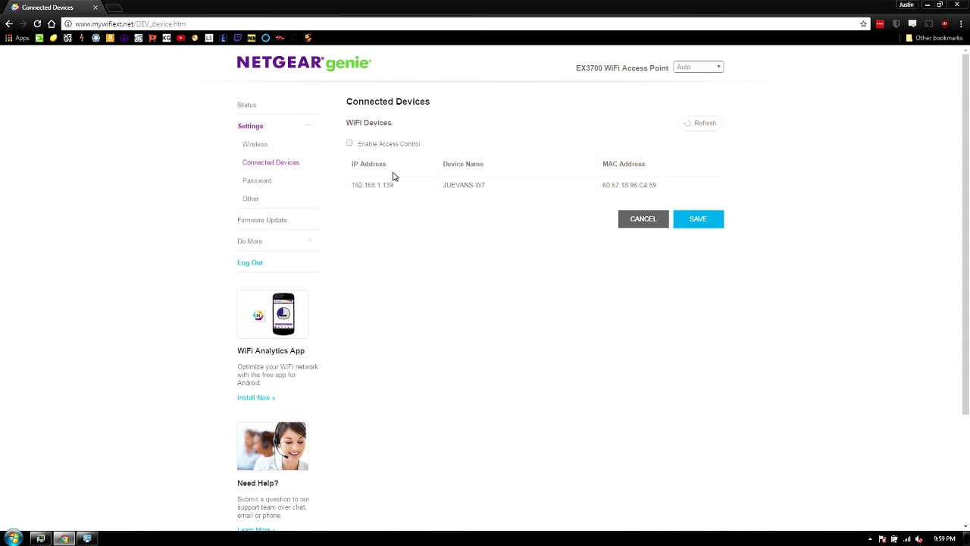
Step: Browse the admin password, backup/restore and FastLane pages, ending on Connect Devices (WPS) with Push Button
left_click(269, 184)
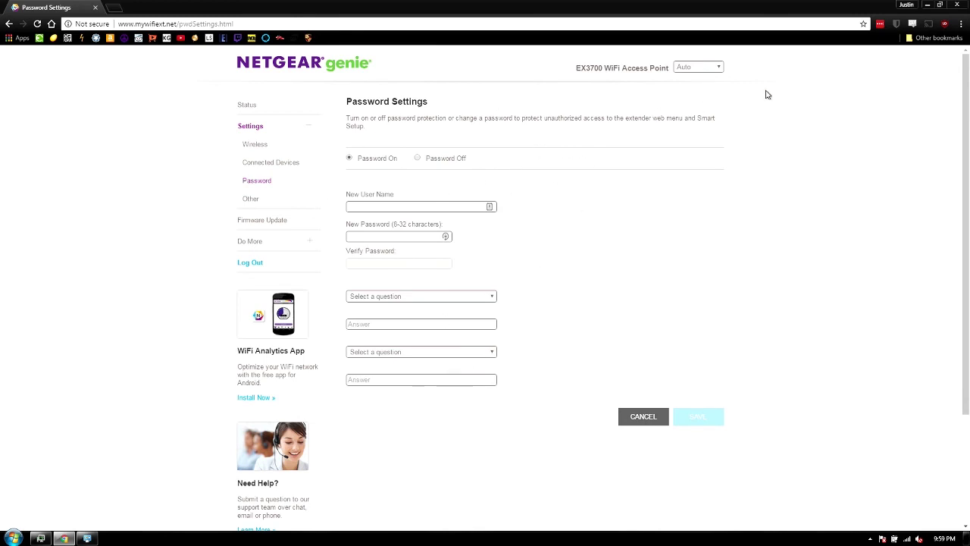
left_click(252, 199)
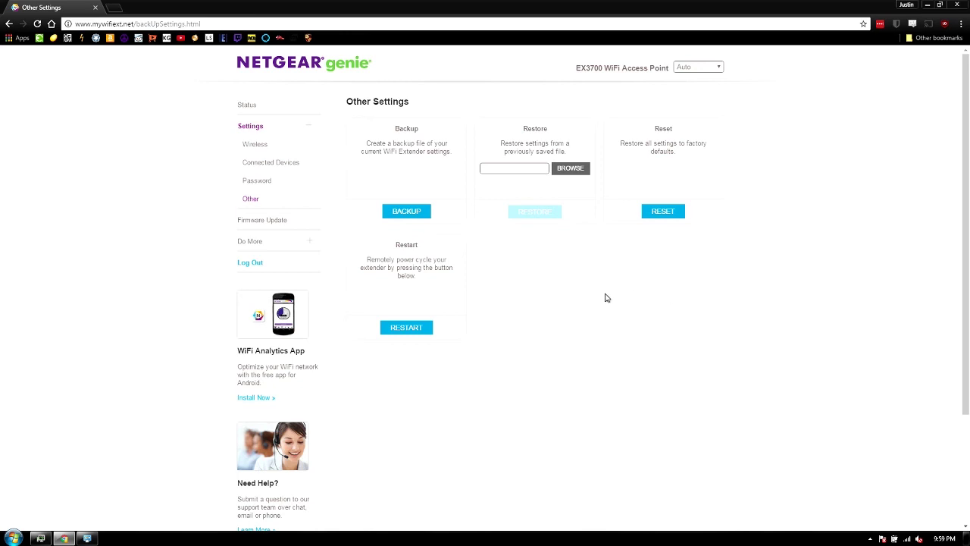
left_click(251, 241)
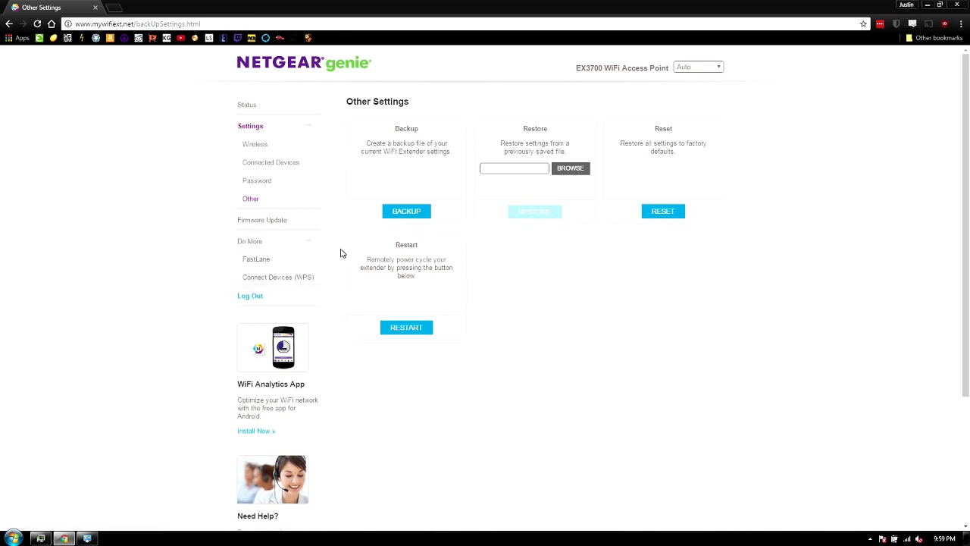
left_click(262, 265)
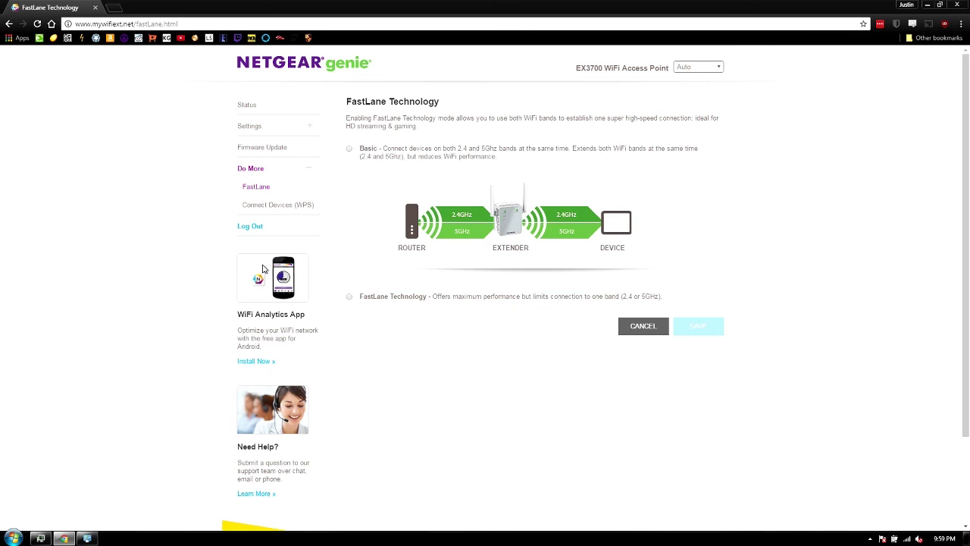
left_click(292, 207)
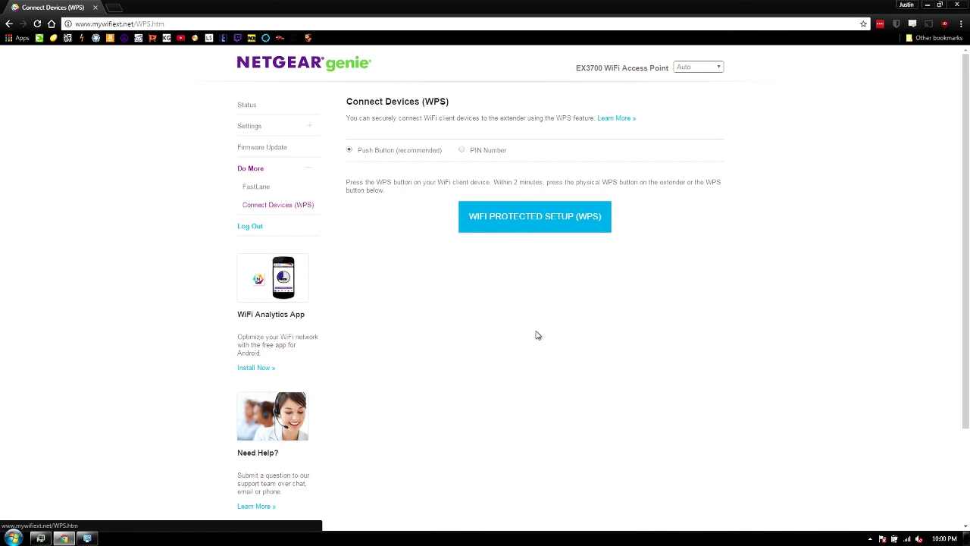
Step: Go back to the Status page showing both Chromecast AP bands marked Configured
left_click(255, 107)
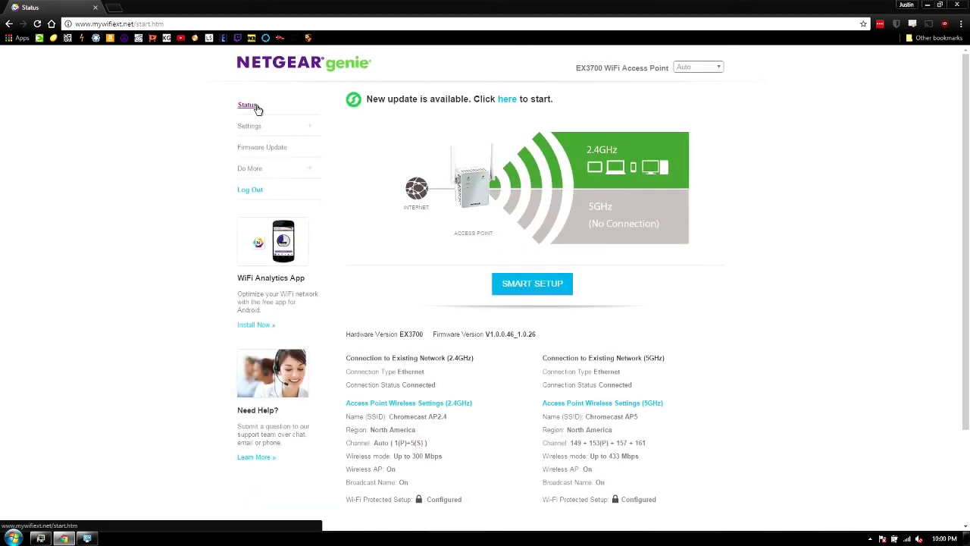